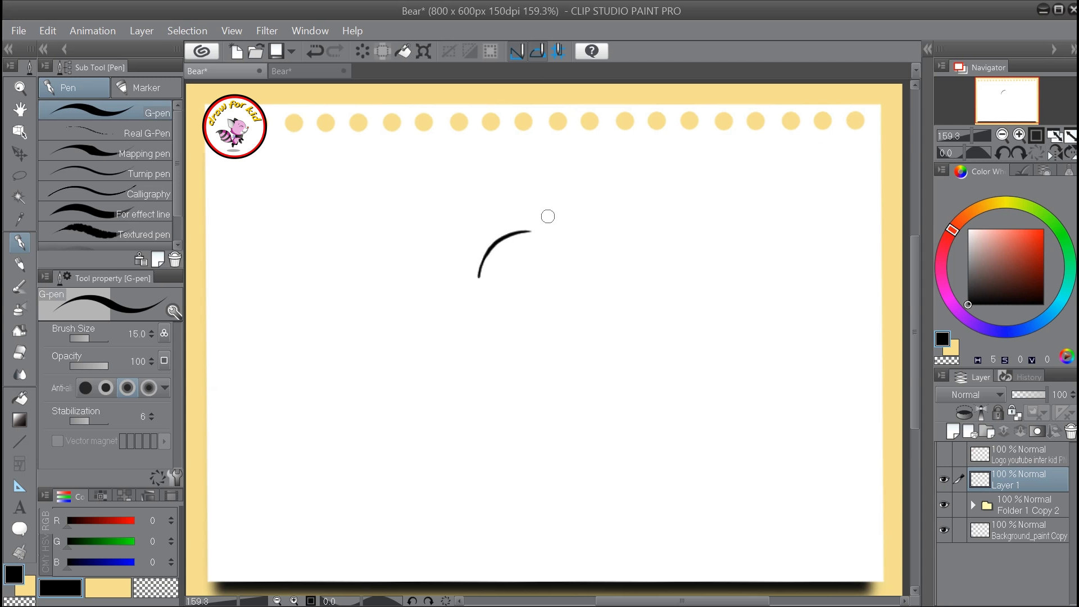
- Draw the head's upper and right outline with the G-pen, and trim the stroke's lower end using the Rough eraser at size 20
{"action": "mouse_move", "coordinate": [522, 231]}
{"action": "left_mouse_down"}
{"action": "mouse_move", "coordinate": [598, 232]}
{"action": "mouse_move", "coordinate": [632, 267]}
{"action": "mouse_move", "coordinate": [642, 310]}
{"action": "mouse_move", "coordinate": [597, 360]}
{"action": "left_mouse_up"}
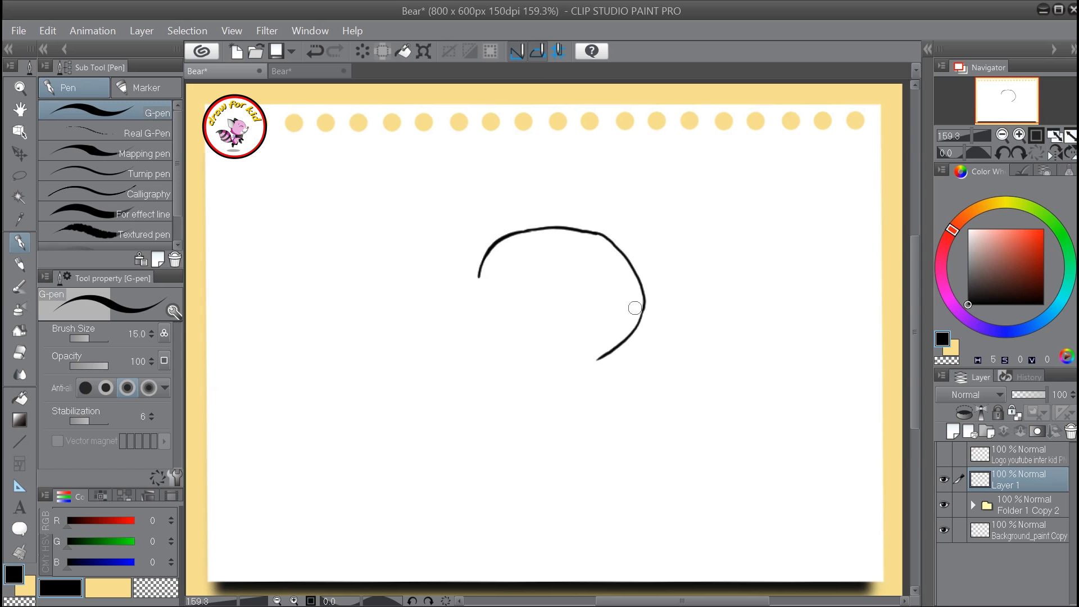
{"action": "key", "text": "e"}
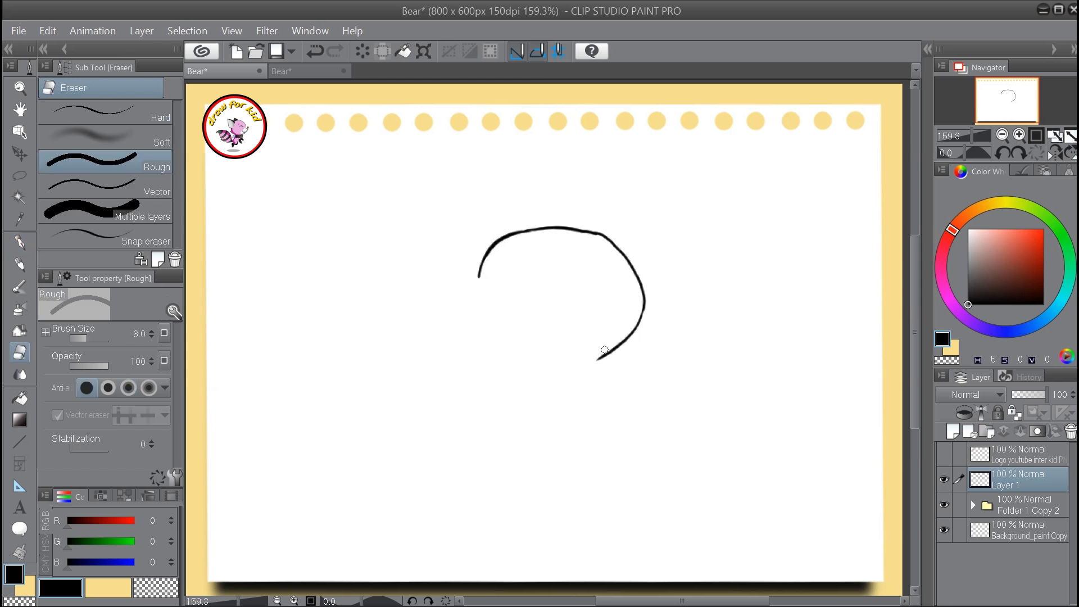
{"action": "key", "text": "bracketright"}
{"action": "key", "text": "bracketright"}
{"action": "key", "text": "bracketright"}
{"action": "key", "text": "bracketright"}
{"action": "key", "text": "bracketright"}
{"action": "left_click_drag", "start_coordinate": [593, 360], "coordinate": [597, 361]}
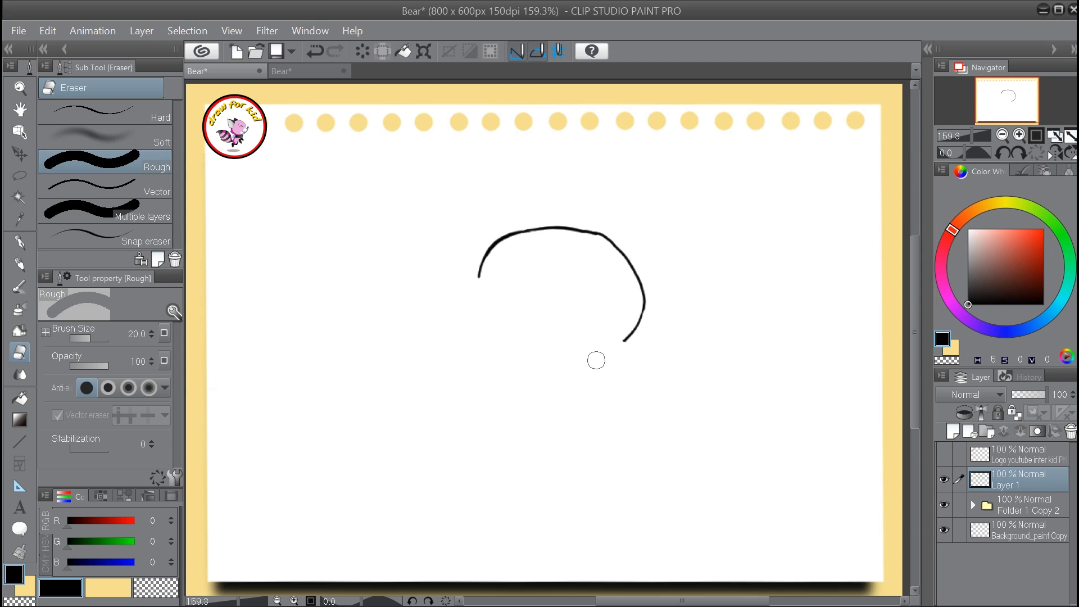
- Draw the bottom and left side of the head outline with the size 15 G-pen, leaving a gap at the lower left
{"action": "key", "text": "p"}
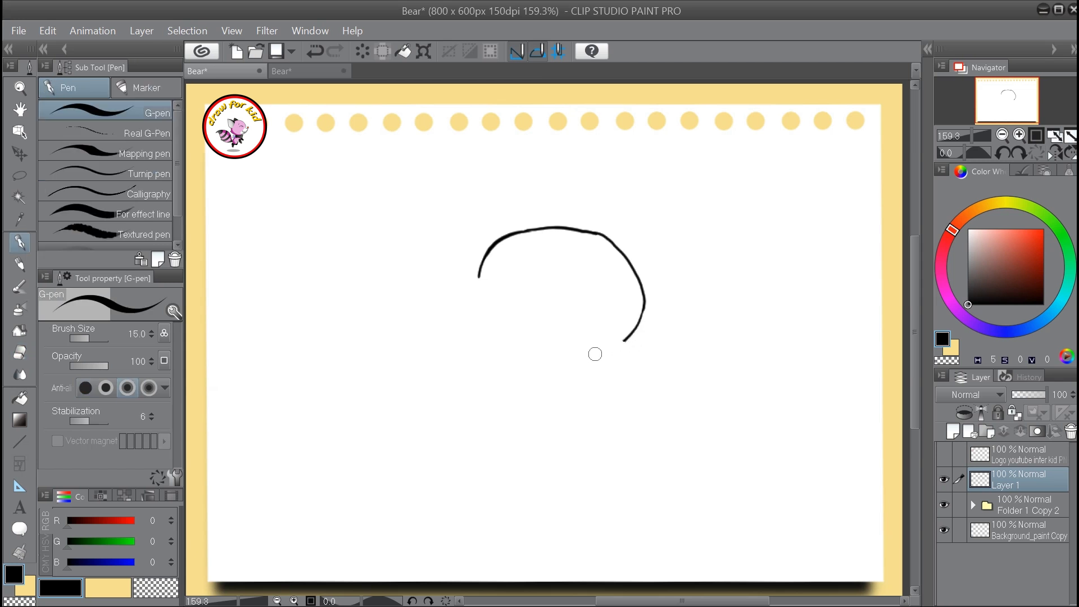
{"action": "left_click_drag", "start_coordinate": [624, 340], "coordinate": [571, 357]}
{"action": "mouse_move", "coordinate": [503, 339]}
{"action": "left_mouse_down"}
{"action": "mouse_move", "coordinate": [592, 354]}
{"action": "mouse_move", "coordinate": [629, 336]}
{"action": "mouse_move", "coordinate": [586, 355]}
{"action": "mouse_move", "coordinate": [634, 329]}
{"action": "left_mouse_up"}
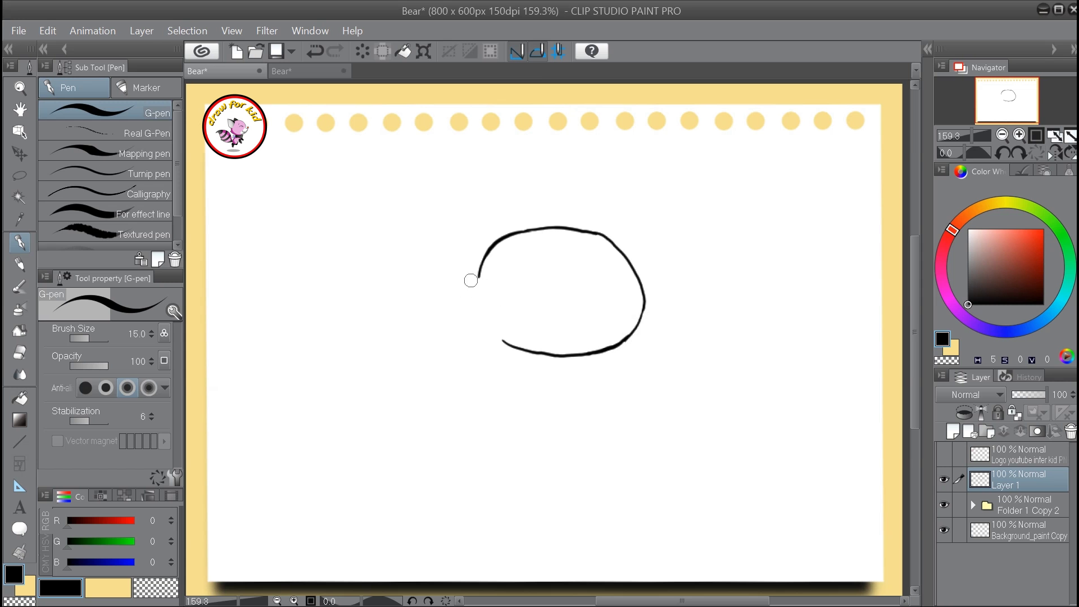
{"action": "mouse_move", "coordinate": [509, 235]}
{"action": "left_mouse_down"}
{"action": "mouse_move", "coordinate": [477, 285]}
{"action": "mouse_move", "coordinate": [477, 308]}
{"action": "left_mouse_up"}
- Draw the body below the head with a hanging right arm, a left arm raised to the face, and two rounded feet
{"action": "mouse_move", "coordinate": [514, 347]}
{"action": "left_mouse_down"}
{"action": "mouse_move", "coordinate": [498, 386]}
{"action": "mouse_move", "coordinate": [512, 405]}
{"action": "mouse_move", "coordinate": [541, 411]}
{"action": "mouse_move", "coordinate": [562, 397]}
{"action": "mouse_move", "coordinate": [541, 423]}
{"action": "mouse_move", "coordinate": [554, 431]}
{"action": "mouse_move", "coordinate": [544, 428]}
{"action": "mouse_move", "coordinate": [583, 424]}
{"action": "mouse_move", "coordinate": [567, 396]}
{"action": "mouse_move", "coordinate": [590, 405]}
{"action": "mouse_move", "coordinate": [588, 420]}
{"action": "mouse_move", "coordinate": [613, 392]}
{"action": "left_mouse_up"}
{"action": "mouse_move", "coordinate": [599, 353]}
{"action": "left_mouse_down"}
{"action": "mouse_move", "coordinate": [612, 405]}
{"action": "mouse_move", "coordinate": [629, 410]}
{"action": "mouse_move", "coordinate": [637, 386]}
{"action": "mouse_move", "coordinate": [620, 345]}
{"action": "mouse_move", "coordinate": [601, 357]}
{"action": "mouse_move", "coordinate": [611, 401]}
{"action": "mouse_move", "coordinate": [635, 409]}
{"action": "mouse_move", "coordinate": [643, 384]}
{"action": "mouse_move", "coordinate": [626, 333]}
{"action": "left_mouse_up"}
{"action": "key", "text": "ctrl+z"}
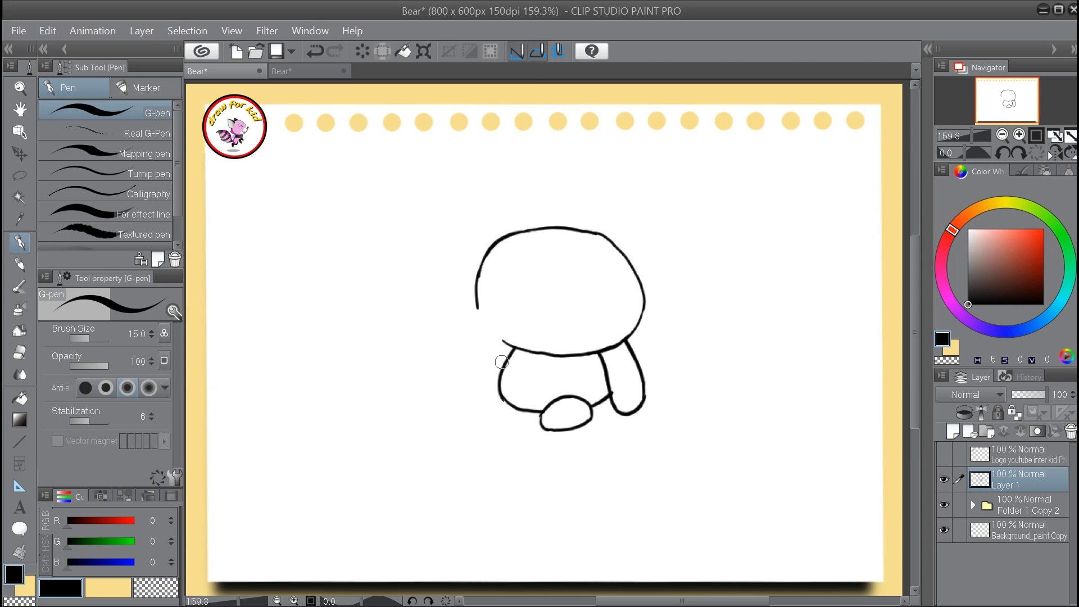
{"action": "mouse_move", "coordinate": [500, 365]}
{"action": "left_mouse_down"}
{"action": "mouse_move", "coordinate": [478, 317]}
{"action": "mouse_move", "coordinate": [499, 284]}
{"action": "mouse_move", "coordinate": [493, 290]}
{"action": "mouse_move", "coordinate": [513, 301]}
{"action": "mouse_move", "coordinate": [505, 341]}
{"action": "left_mouse_up"}
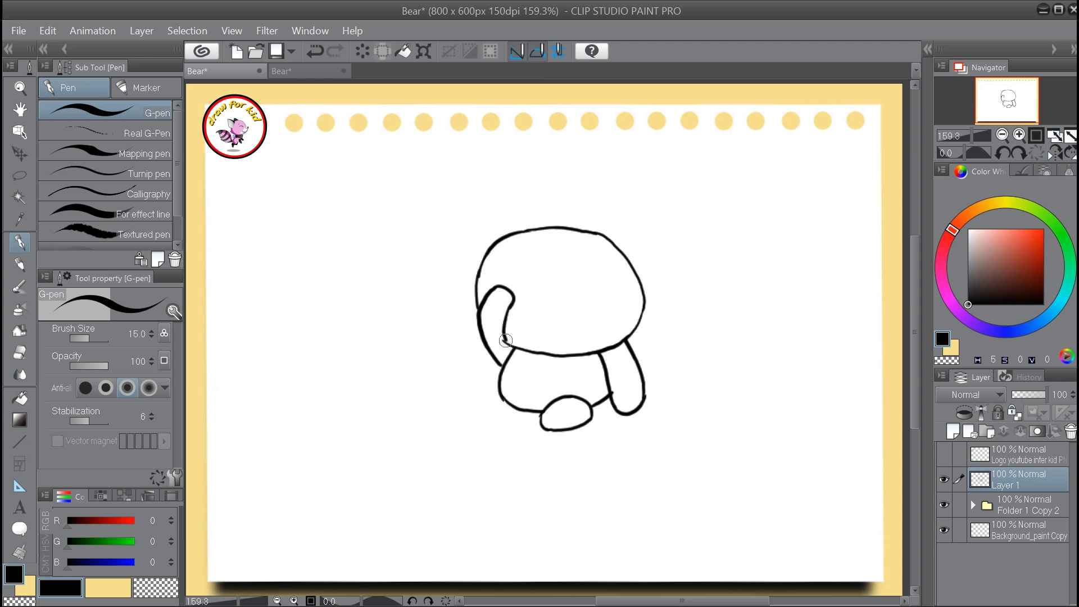
{"action": "mouse_move", "coordinate": [499, 380]}
{"action": "left_mouse_down"}
{"action": "mouse_move", "coordinate": [482, 406]}
{"action": "mouse_move", "coordinate": [511, 411]}
{"action": "left_mouse_up"}
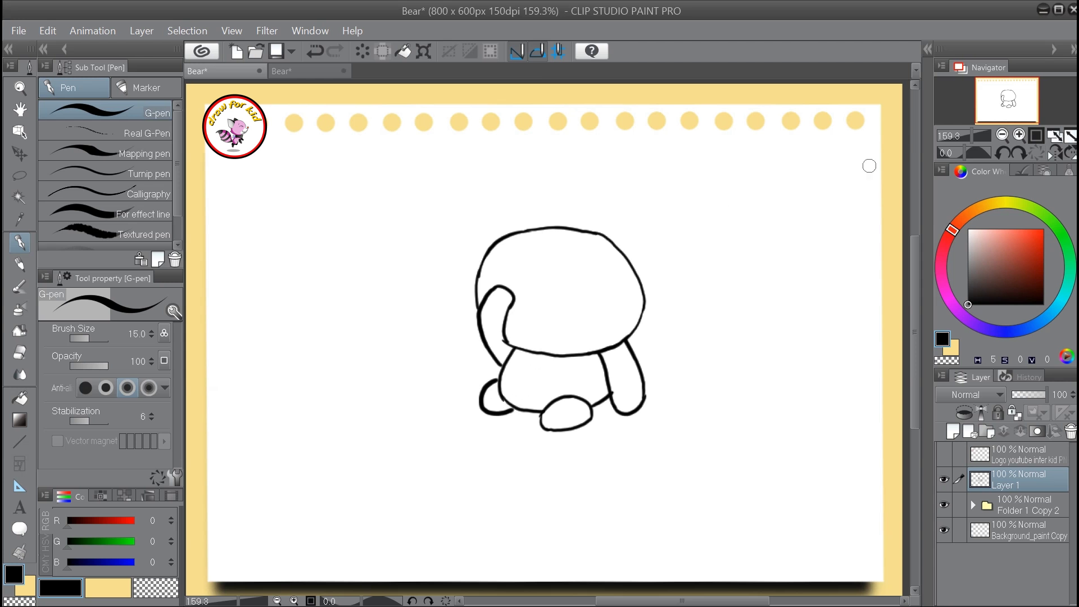
- Draw two rounded ears on the head, and erase the stray body line inside the right arm with the eraser at size 12
{"action": "mouse_move", "coordinate": [602, 234]}
{"action": "left_mouse_down"}
{"action": "mouse_move", "coordinate": [627, 225]}
{"action": "mouse_move", "coordinate": [651, 246]}
{"action": "mouse_move", "coordinate": [637, 273]}
{"action": "left_mouse_up"}
{"action": "mouse_move", "coordinate": [490, 244]}
{"action": "left_mouse_down"}
{"action": "mouse_move", "coordinate": [465, 248]}
{"action": "mouse_move", "coordinate": [459, 276]}
{"action": "mouse_move", "coordinate": [476, 282]}
{"action": "left_mouse_up"}
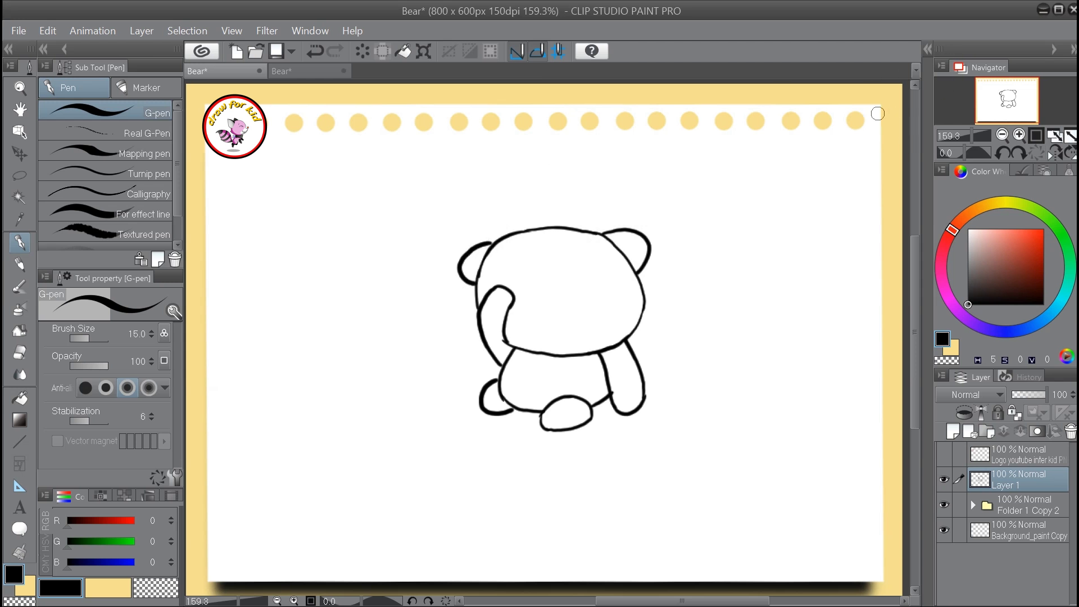
{"action": "key", "text": "e"}
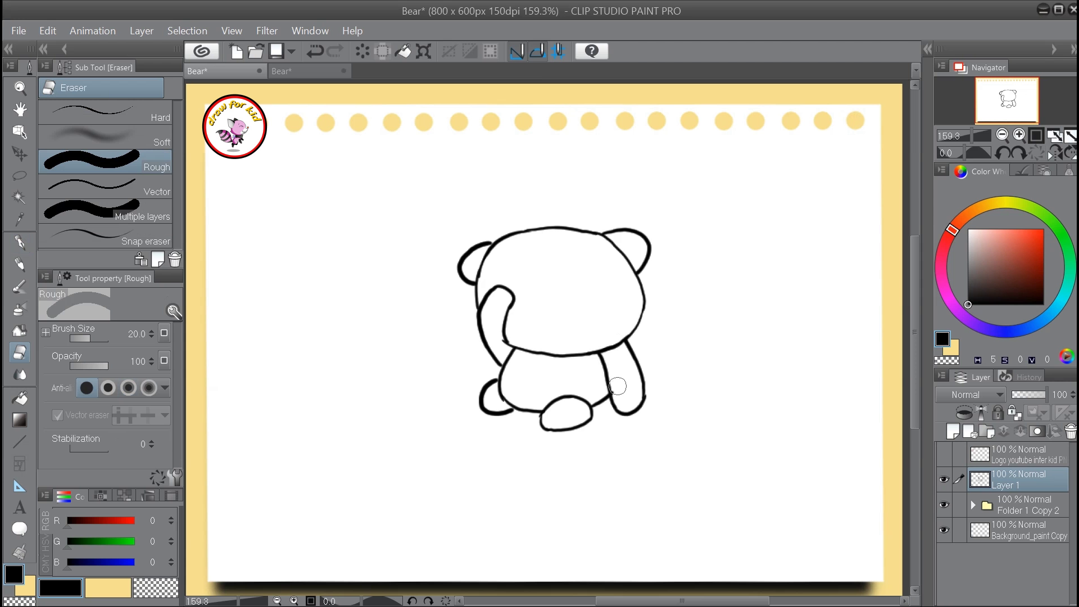
{"action": "key", "text": "bracketleft"}
{"action": "key", "text": "bracketleft"}
{"action": "key", "text": "bracketleft"}
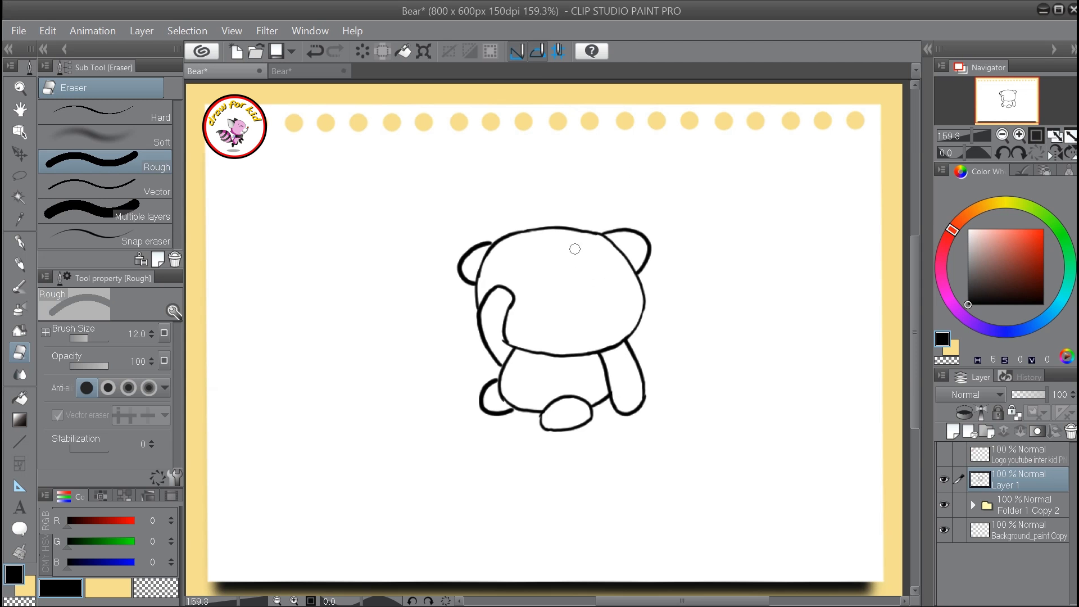
- Draw two large rounded eye patches on the face with the G-pen, the left one meeting the raised hand
{"action": "key", "text": "p"}
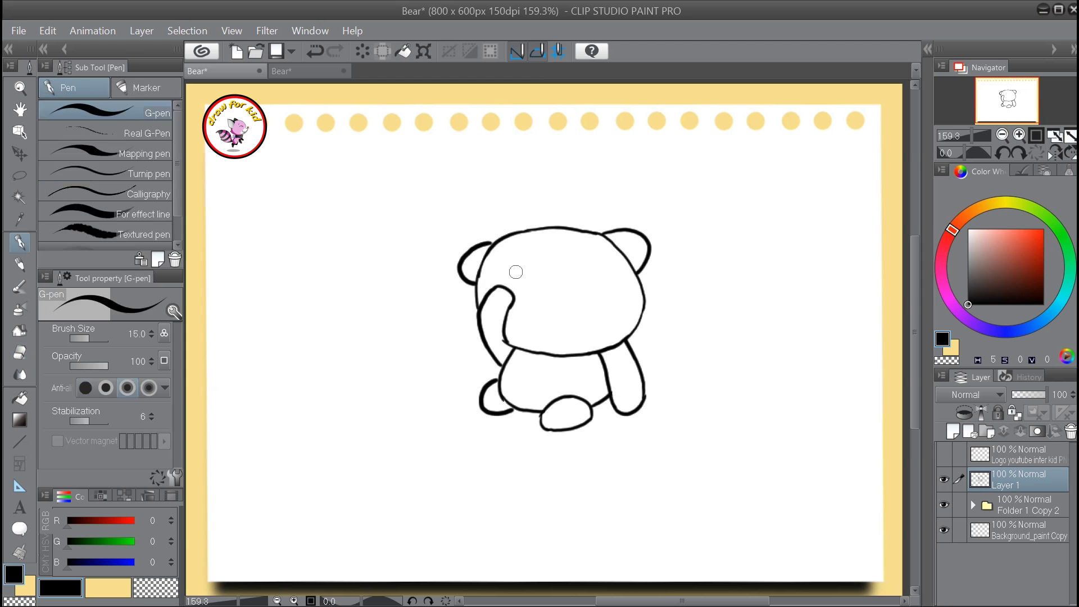
{"action": "mouse_move", "coordinate": [502, 284]}
{"action": "left_mouse_down"}
{"action": "mouse_move", "coordinate": [534, 257]}
{"action": "mouse_move", "coordinate": [558, 263]}
{"action": "mouse_move", "coordinate": [558, 306]}
{"action": "mouse_move", "coordinate": [507, 311]}
{"action": "mouse_move", "coordinate": [550, 317]}
{"action": "left_mouse_up"}
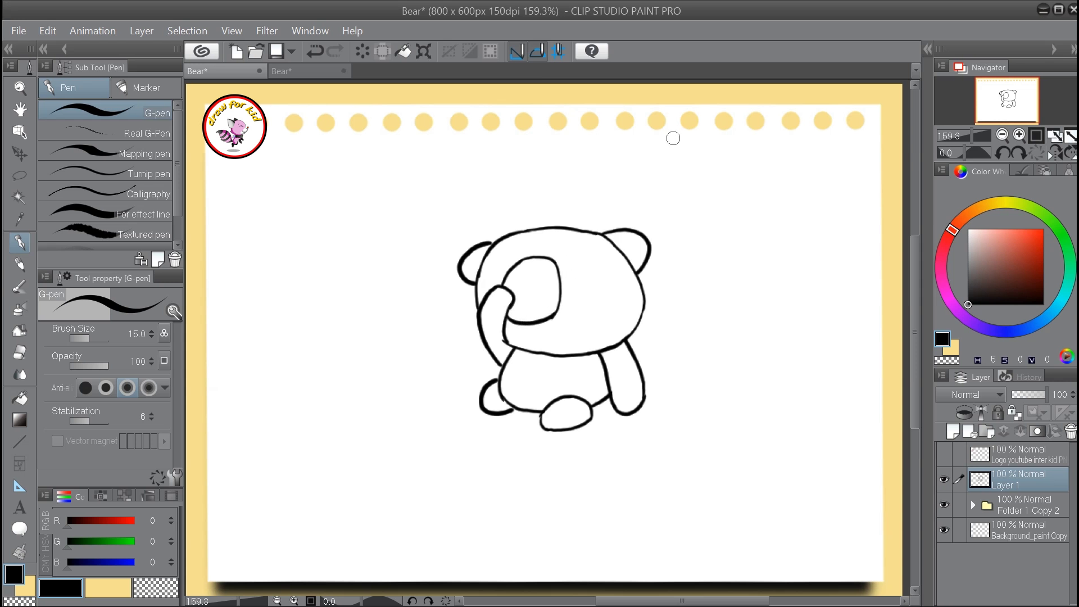
{"action": "left_click_drag", "start_coordinate": [580, 261], "coordinate": [582, 306]}
{"action": "key", "text": "ctrl+z"}
{"action": "left_click_drag", "start_coordinate": [584, 258], "coordinate": [583, 315]}
{"action": "mouse_move", "coordinate": [582, 265]}
{"action": "left_mouse_down"}
{"action": "mouse_move", "coordinate": [584, 260]}
{"action": "mouse_move", "coordinate": [605, 255]}
{"action": "mouse_move", "coordinate": [627, 285]}
{"action": "left_mouse_up"}
{"action": "key", "text": "ctrl+z"}
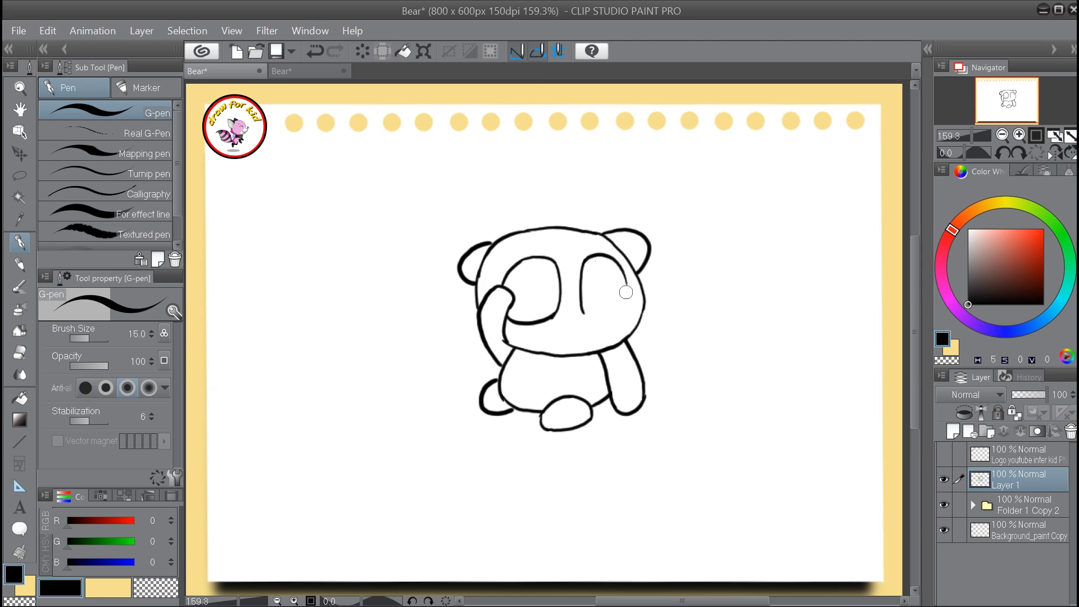
{"action": "mouse_move", "coordinate": [585, 314]}
{"action": "left_mouse_down"}
{"action": "mouse_move", "coordinate": [607, 318]}
{"action": "mouse_move", "coordinate": [627, 283]}
{"action": "left_mouse_up"}
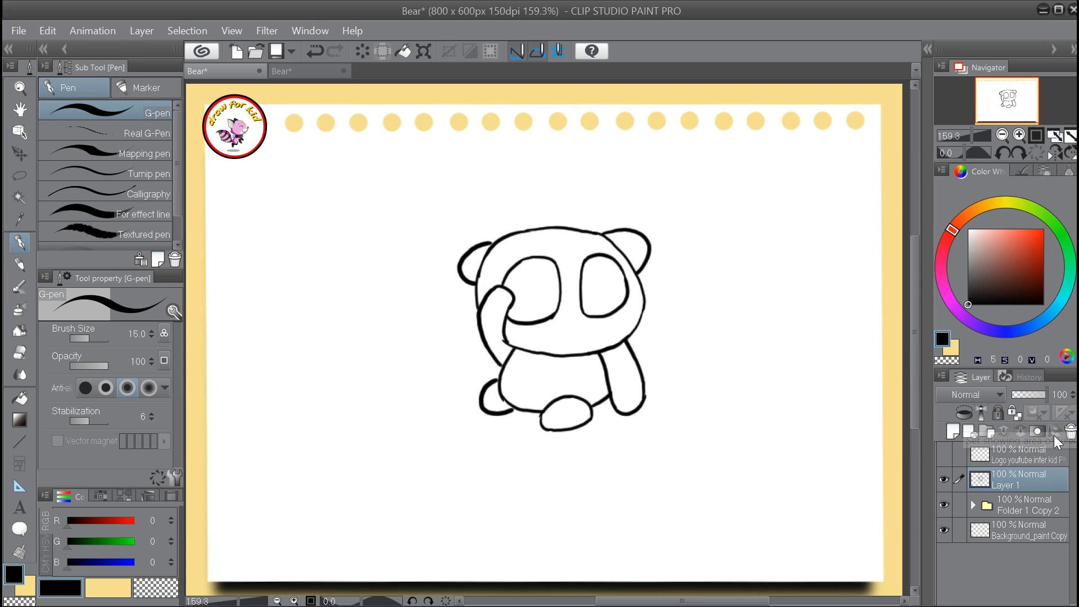
- Add a new raster layer beneath the line art in Layer 1 and fill both eye patches with black on it
{"action": "left_click", "coordinate": [954, 432]}
{"action": "left_click_drag", "start_coordinate": [1011, 509], "coordinate": [1011, 511]}
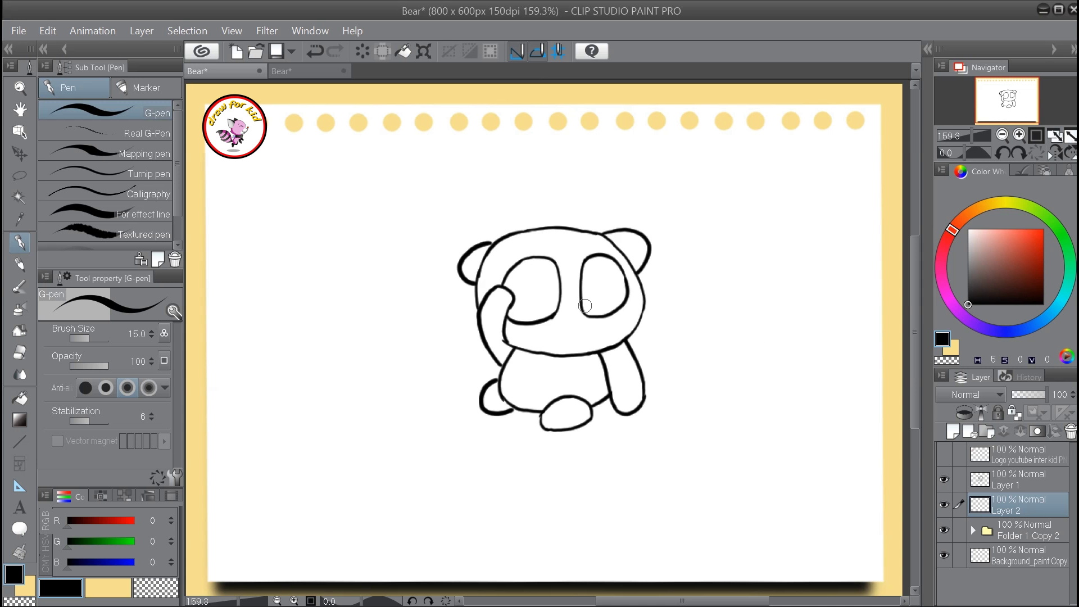
{"action": "key", "text": "g"}
{"action": "key", "text": "g"}
{"action": "left_click", "coordinate": [611, 284]}
{"action": "left_click", "coordinate": [550, 281]}
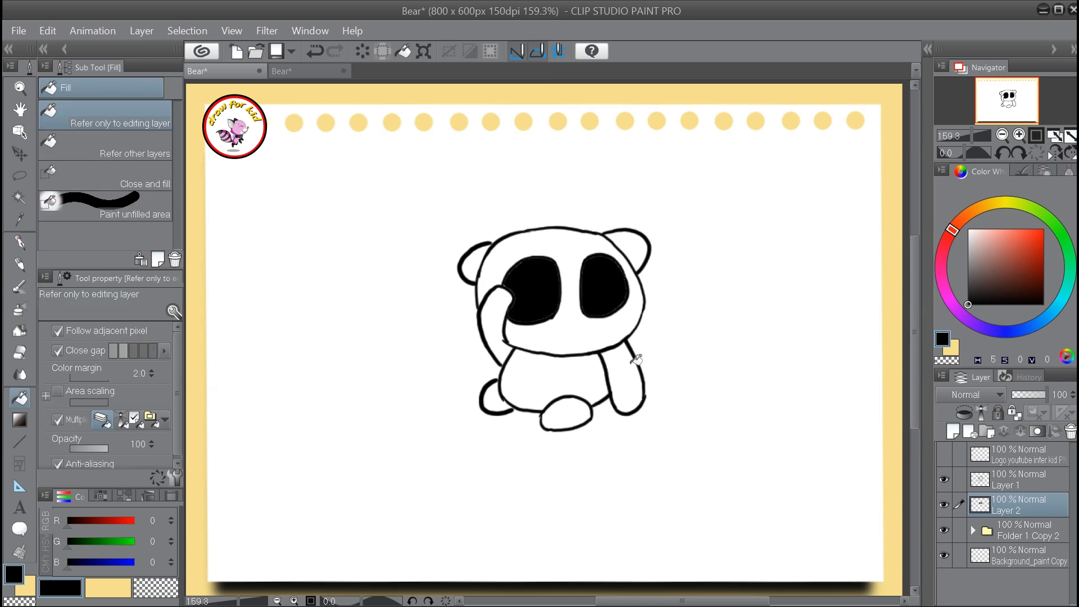
- Fill both arms, both feet and both ears with black
{"action": "left_click", "coordinate": [641, 360]}
{"action": "left_click", "coordinate": [492, 315]}
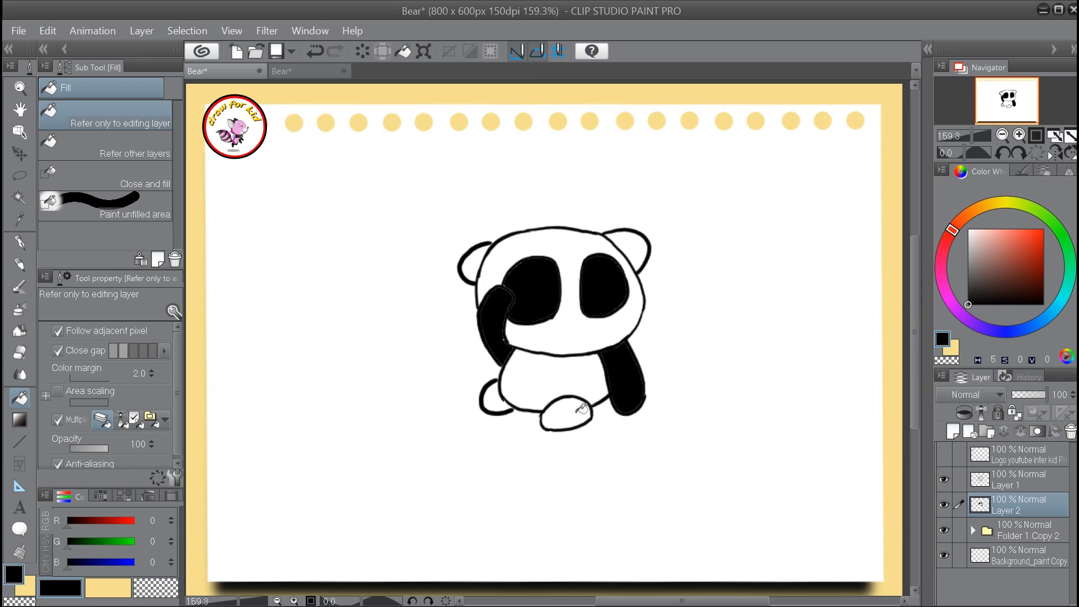
{"action": "left_click", "coordinate": [582, 408]}
{"action": "left_click", "coordinate": [497, 394]}
{"action": "left_click", "coordinate": [640, 241]}
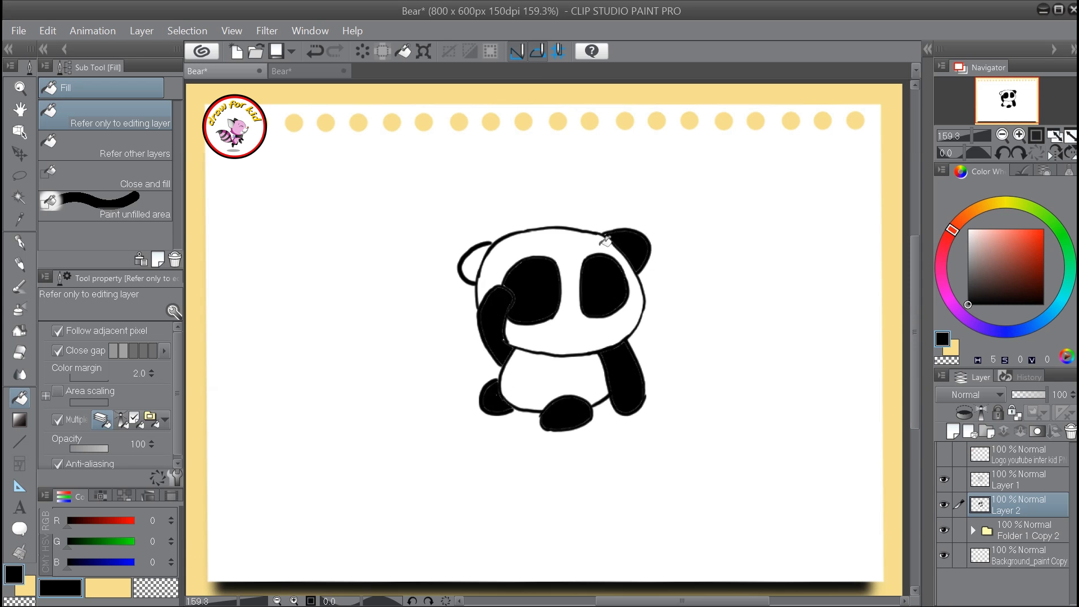
{"action": "left_click", "coordinate": [475, 260]}
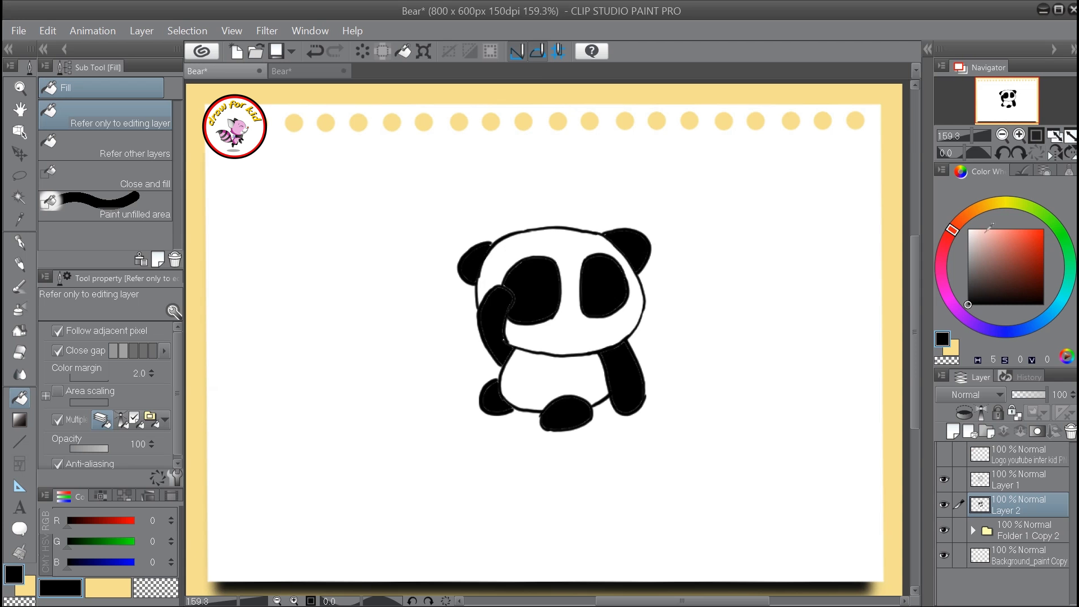
- Draw a small solid black nose between the eye patches and a curved smile below it with the G-pen
{"action": "key", "text": "p"}
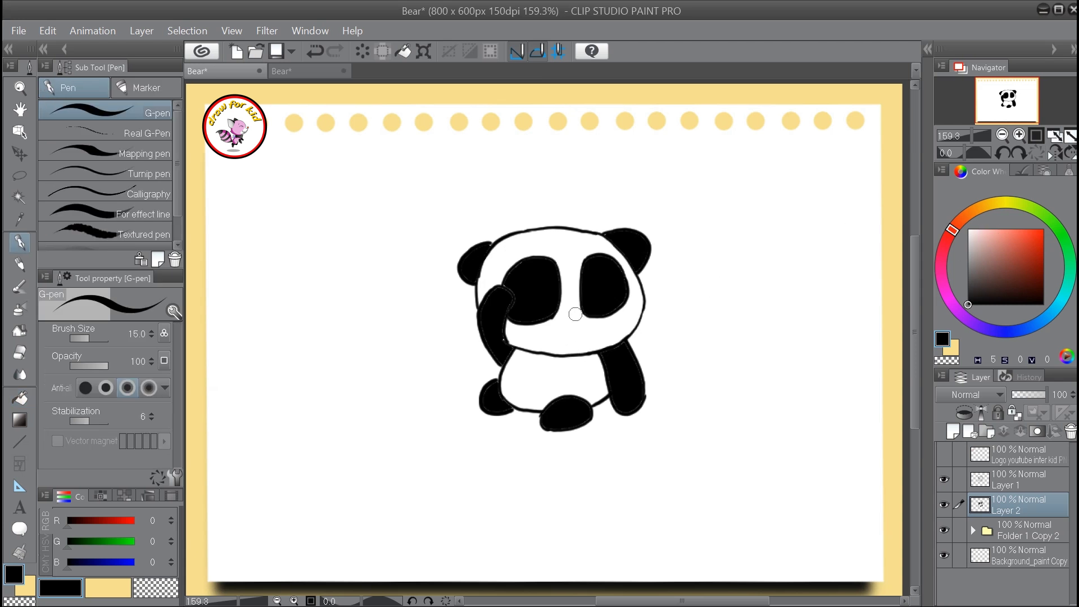
{"action": "mouse_move", "coordinate": [566, 319]}
{"action": "left_mouse_down"}
{"action": "mouse_move", "coordinate": [566, 330]}
{"action": "mouse_move", "coordinate": [566, 319]}
{"action": "left_mouse_up"}
{"action": "left_click_drag", "start_coordinate": [543, 337], "coordinate": [584, 333]}
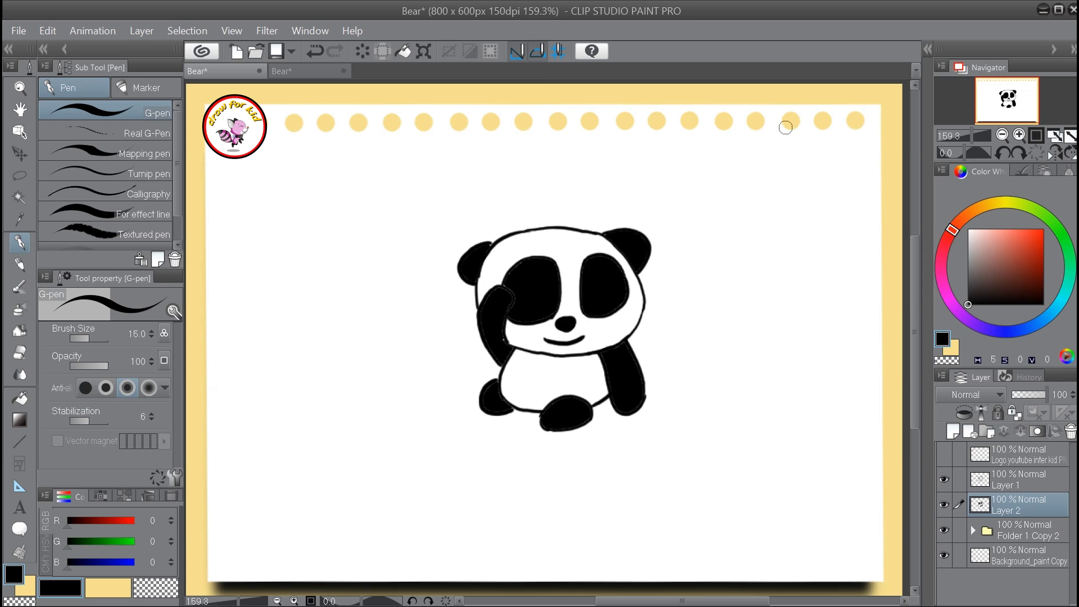
- Sample the white of the paper and draw a curved closed eye inside each black eye patch
{"action": "left_click", "coordinate": [761, 154], "text": "alt"}
{"action": "left_click_drag", "start_coordinate": [593, 287], "coordinate": [613, 286]}
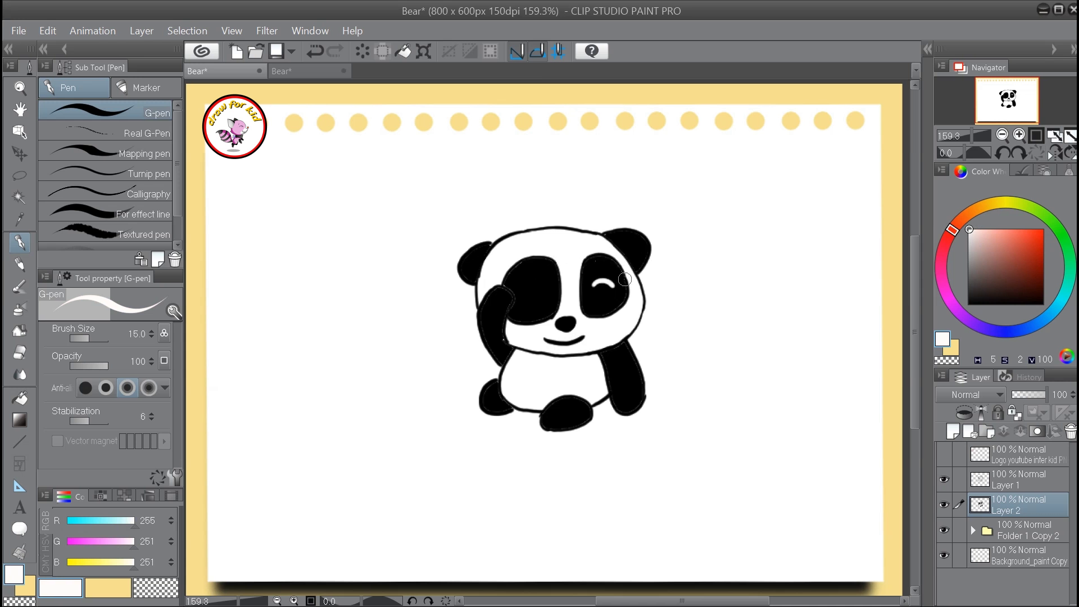
{"action": "left_click_drag", "start_coordinate": [521, 292], "coordinate": [544, 290]}
- Choose a coral pink (RGB 227, 113, 103) and paint a small oval blush on each cheek
{"action": "left_click_drag", "start_coordinate": [987, 230], "coordinate": [1009, 238]}
{"action": "left_click_drag", "start_coordinate": [609, 327], "coordinate": [612, 329]}
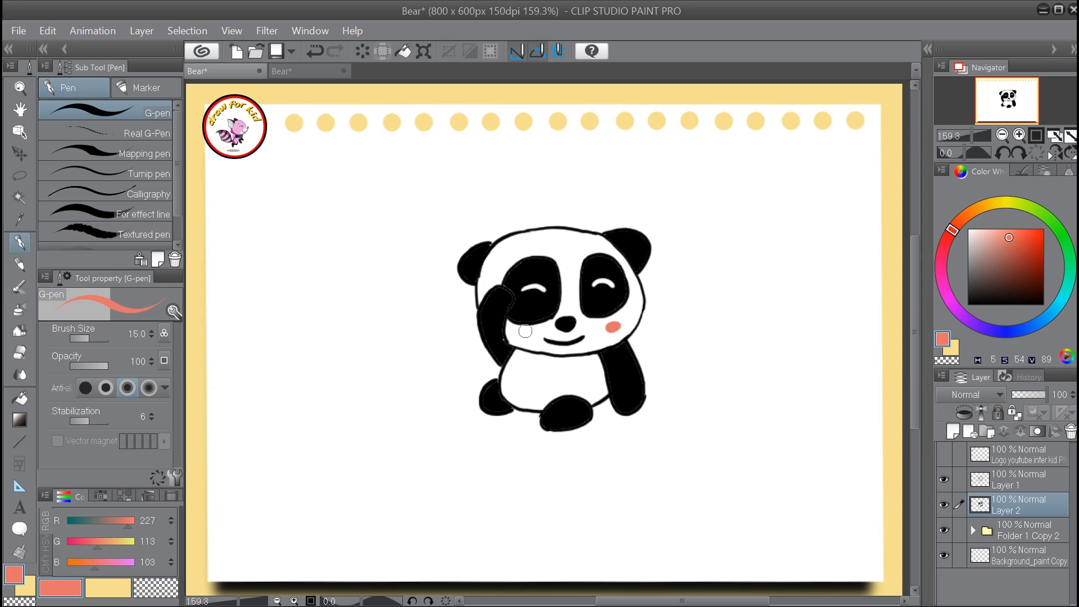
{"action": "left_click_drag", "start_coordinate": [521, 333], "coordinate": [519, 332]}
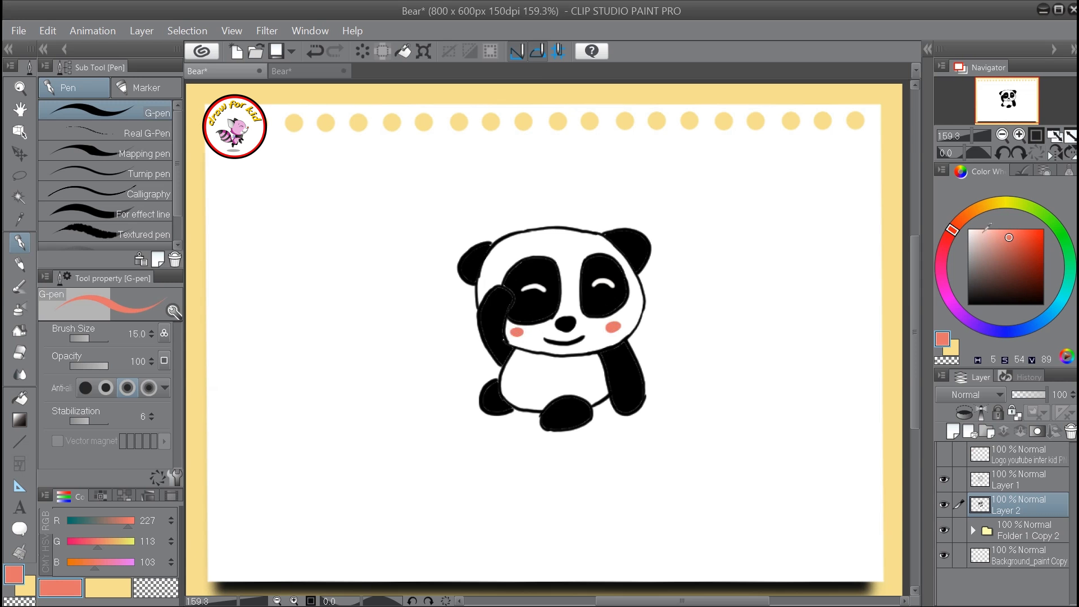